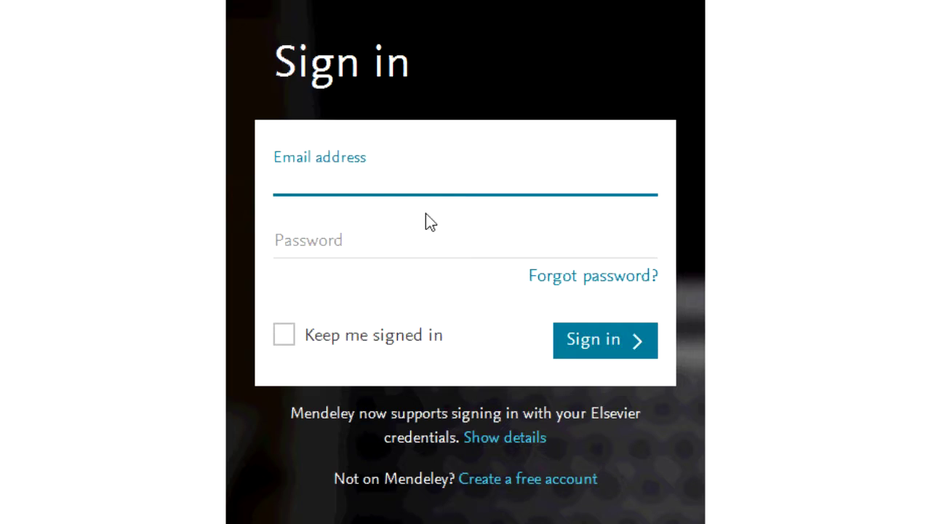
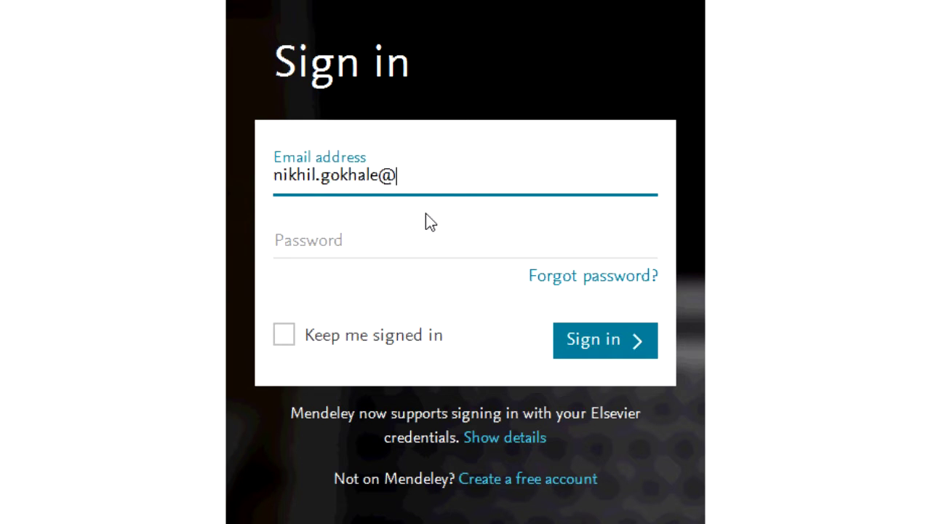
Step: Sign in to Mendeley with the account e-mail and password to reach the Newsfeed
{"action": "left_click", "coordinate": [424, 240]}
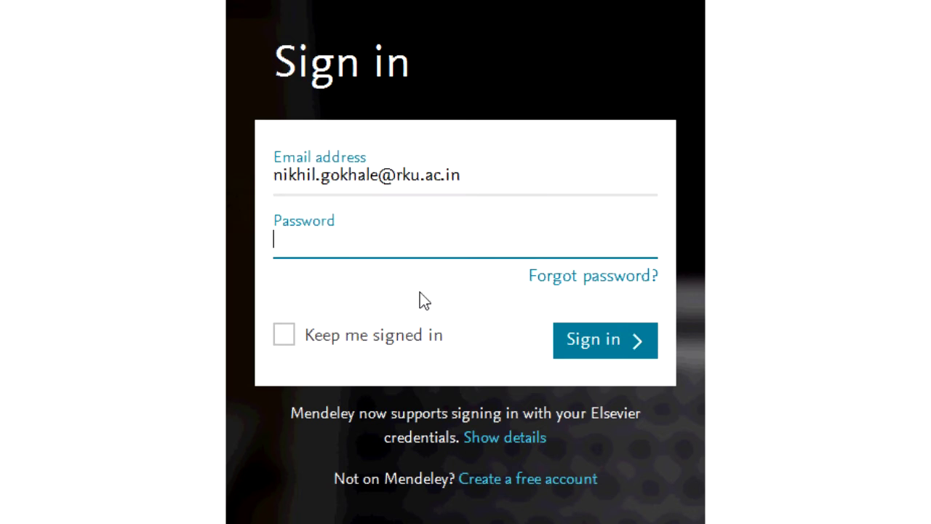
{"action": "type", "text": "••••••••"}
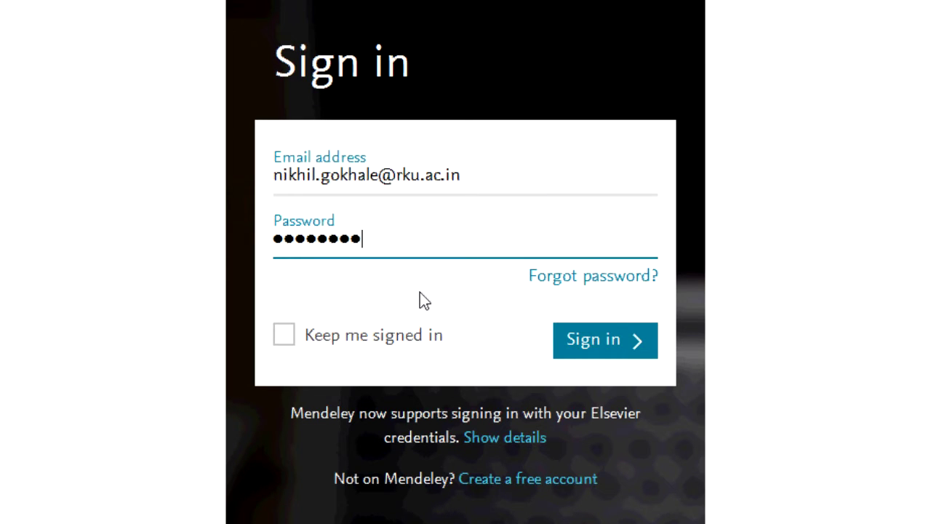
{"action": "type", "text": "••••••"}
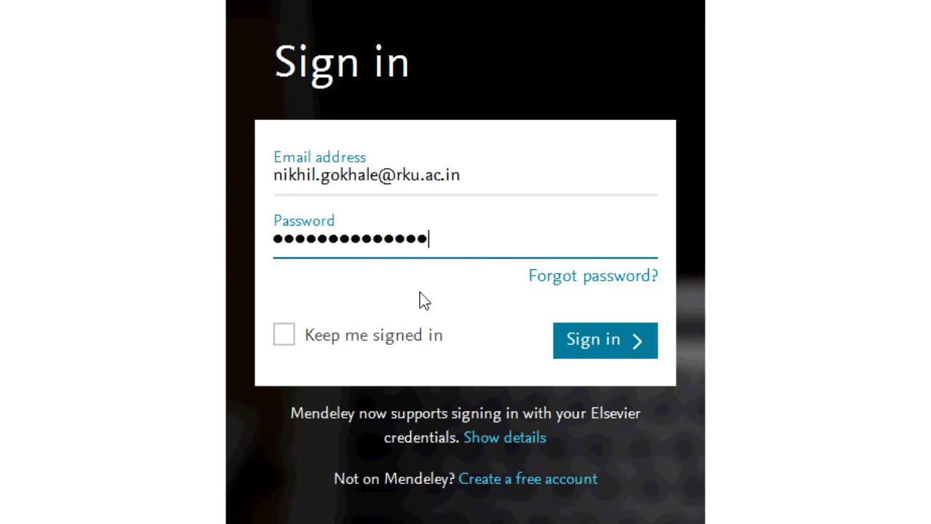
{"action": "left_click", "coordinate": [568, 357]}
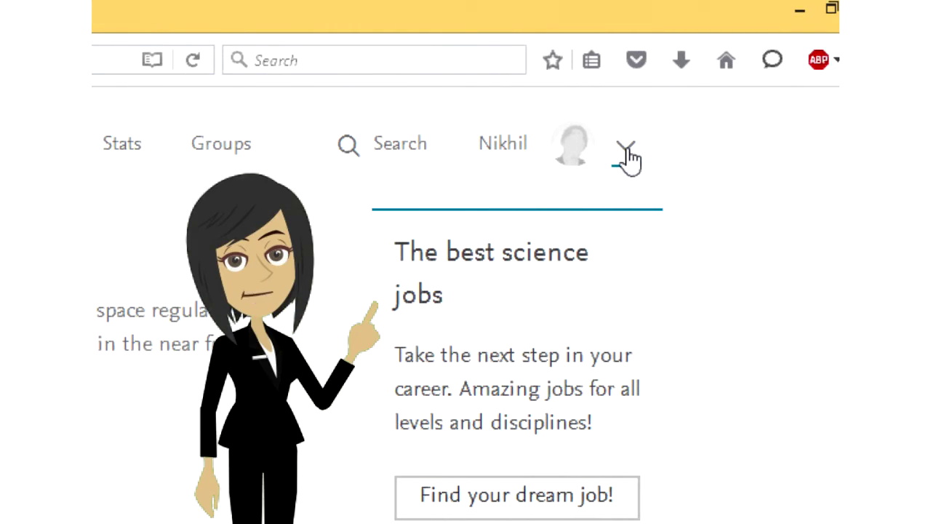
Step: Download the Mendeley Desktop 1.16.1 Windows installer into C:\Mendeley and confirm it finished
{"action": "left_click", "coordinate": [627, 155]}
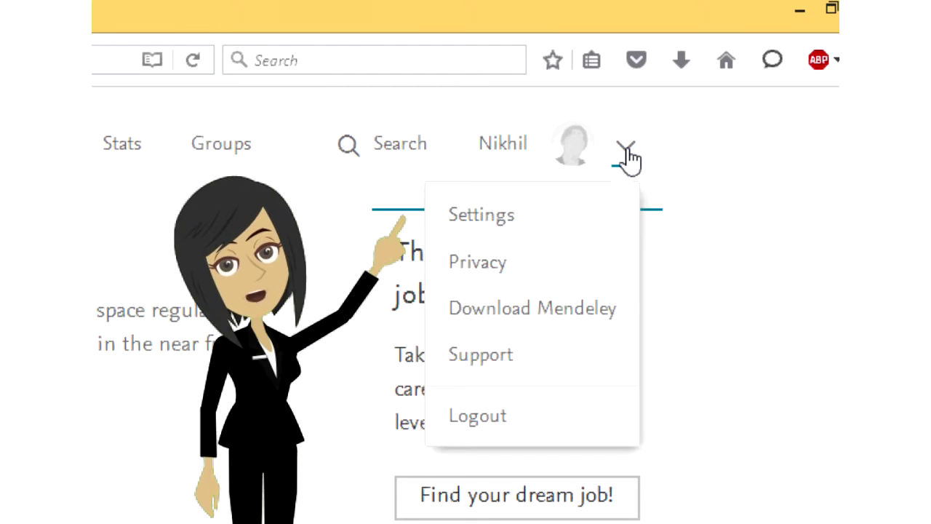
{"action": "left_click", "coordinate": [571, 331]}
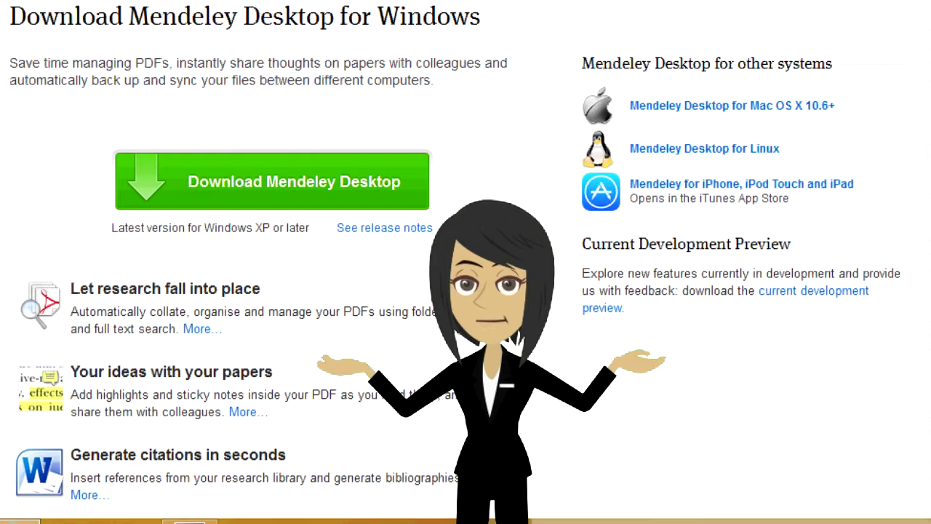
{"action": "left_click", "coordinate": [309, 200]}
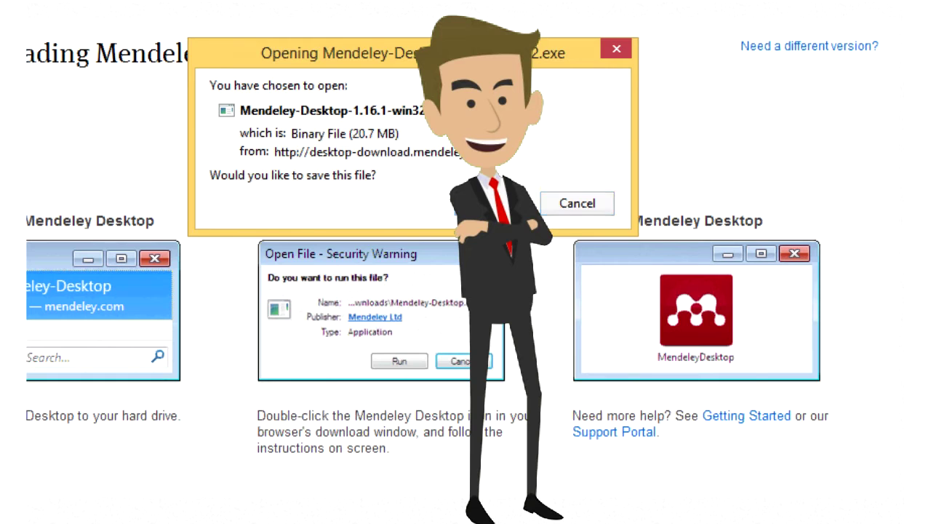
{"action": "left_click", "coordinate": [538, 161]}
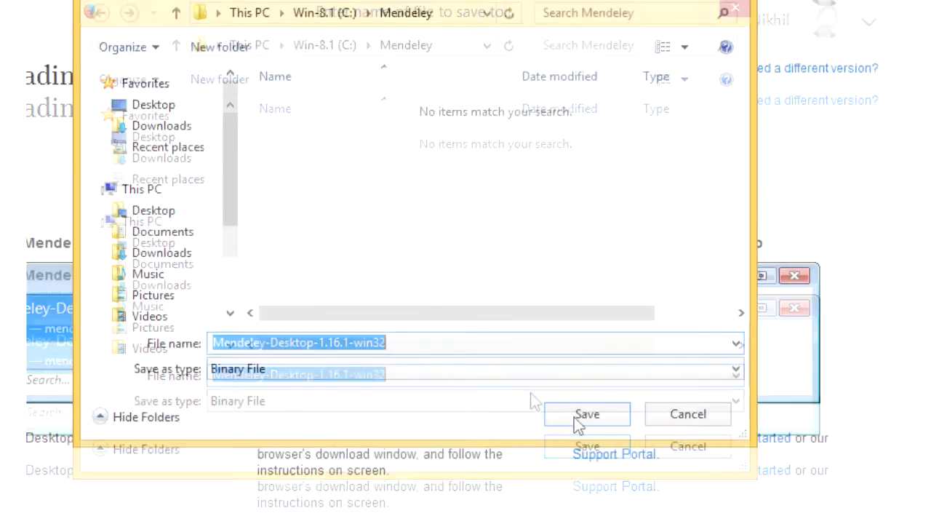
{"action": "left_click", "coordinate": [570, 348]}
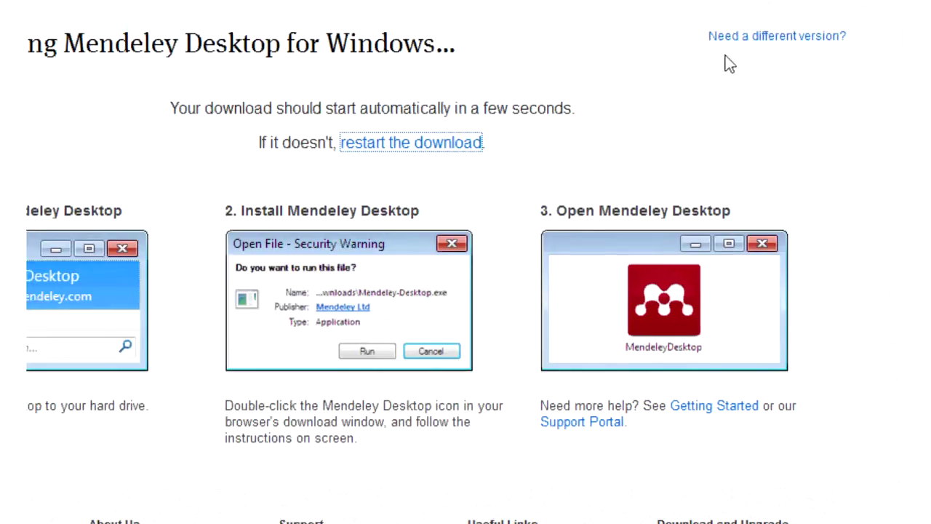
{"action": "left_click", "coordinate": [724, 59]}
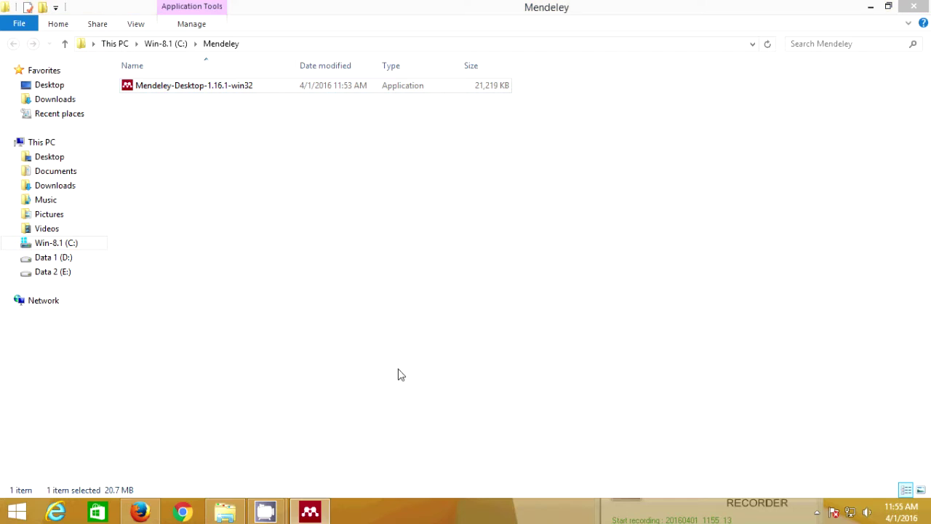
Step: Install Mendeley Desktop with the default folder and Start menu settings, launching it afterward
{"action": "left_click", "coordinate": [529, 371]}
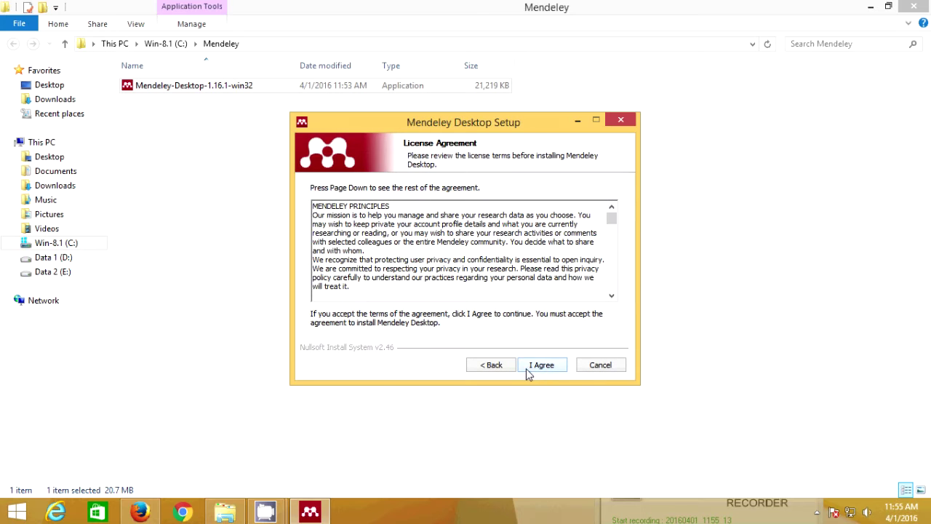
{"action": "left_click", "coordinate": [529, 371]}
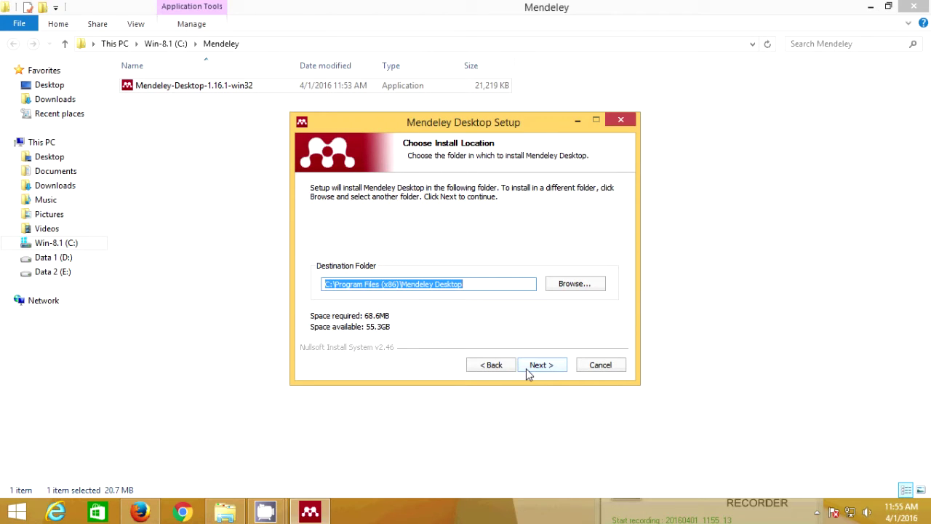
{"action": "left_click", "coordinate": [529, 367]}
{"action": "left_click", "coordinate": [529, 367]}
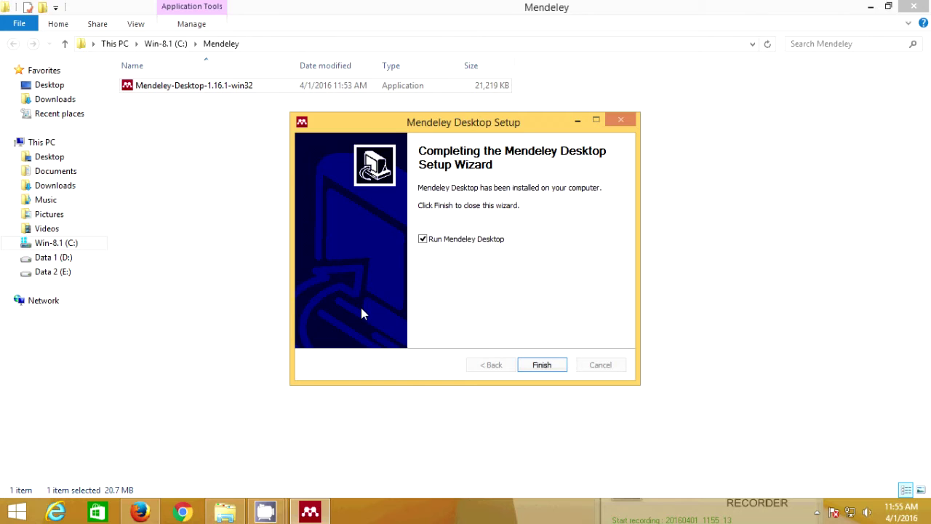
{"action": "left_click", "coordinate": [535, 366]}
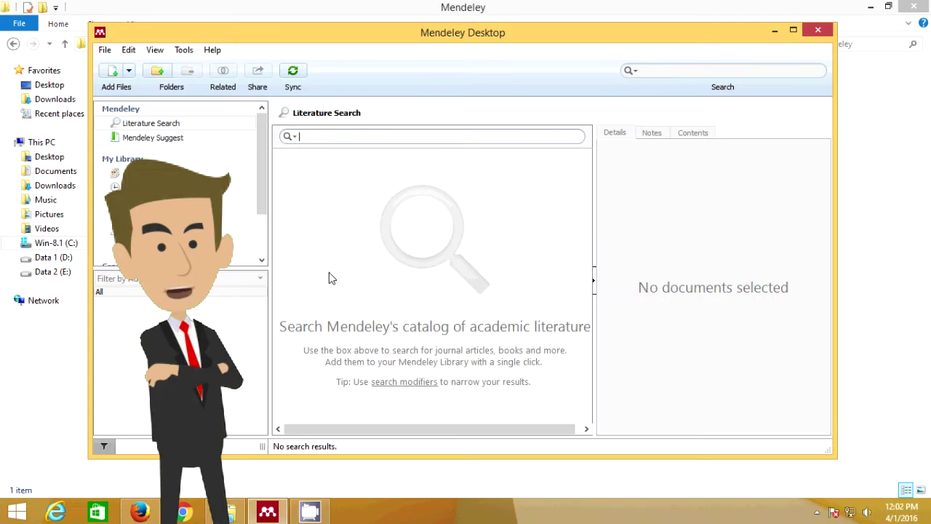
Step: Install the Microsoft Word citation plugin from the Tools menu
{"action": "left_click", "coordinate": [183, 50]}
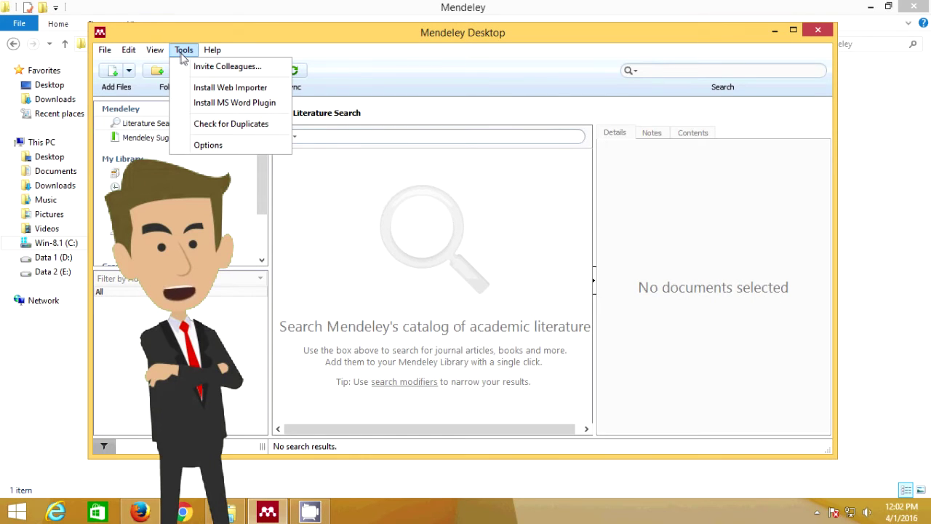
{"action": "left_click", "coordinate": [201, 105]}
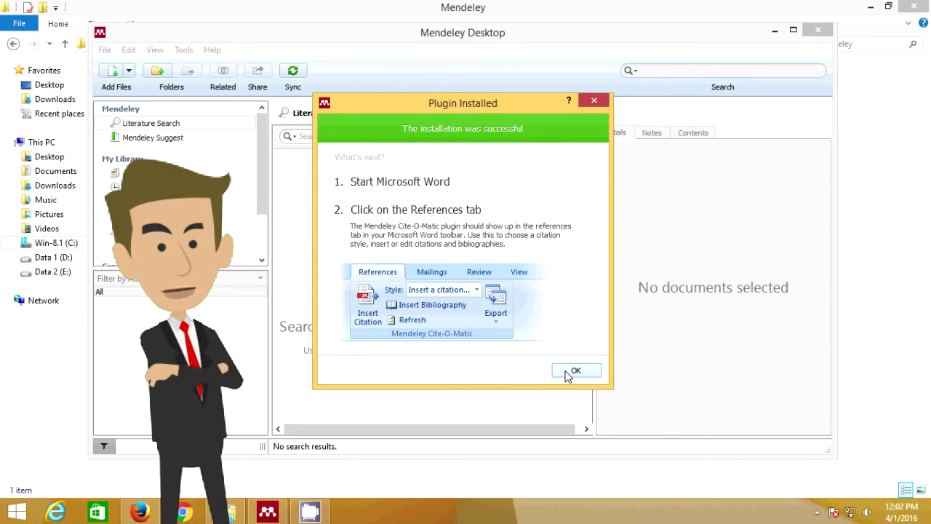
{"action": "left_click", "coordinate": [571, 372]}
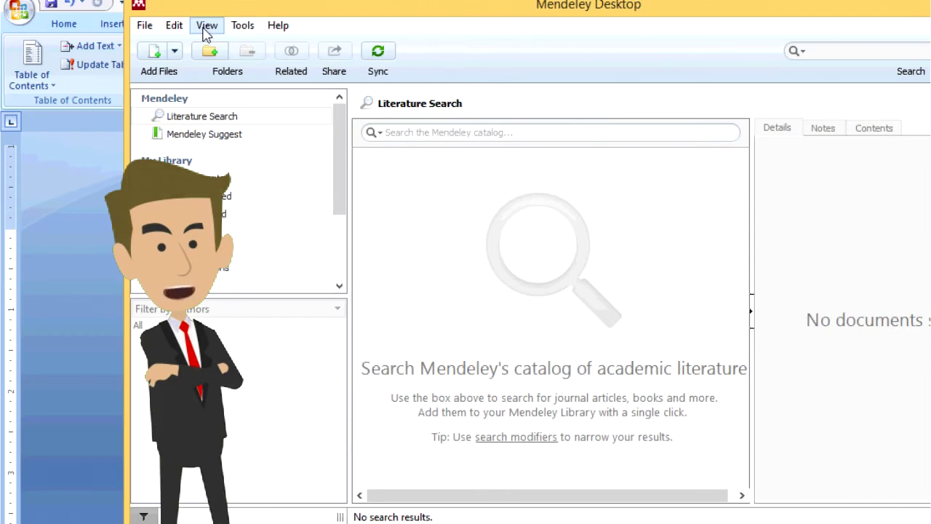
Step: Set the citation style to National Library of Medicine
{"action": "left_click", "coordinate": [207, 25]}
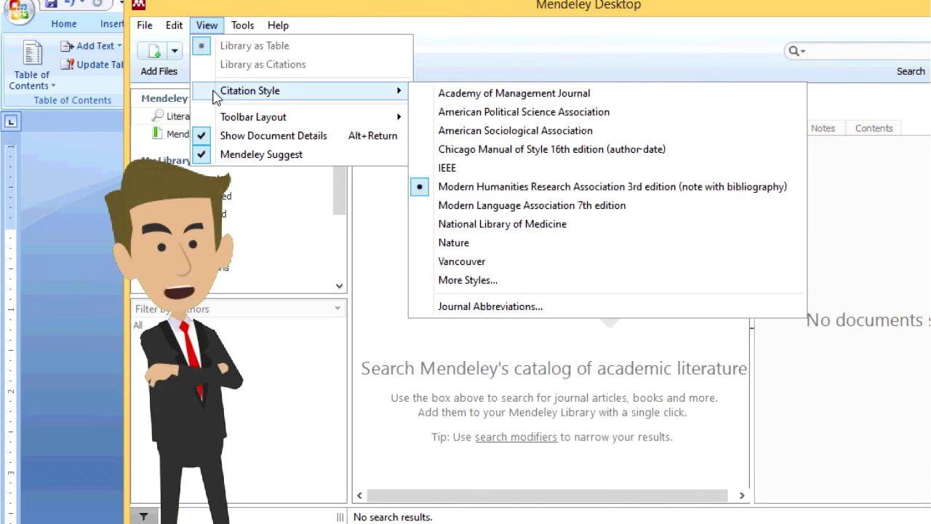
{"action": "mouse_move", "coordinate": [250, 91]}
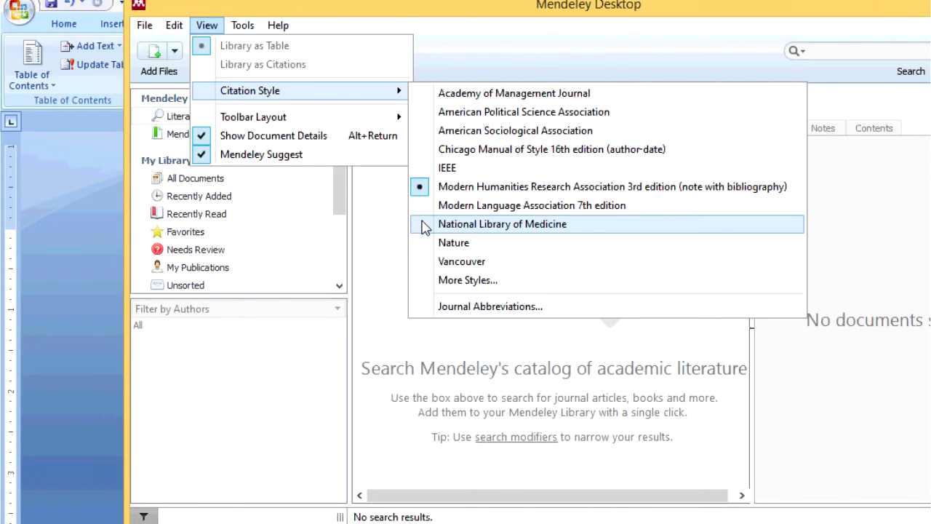
{"action": "left_click", "coordinate": [426, 226]}
{"action": "left_click", "coordinate": [206, 26]}
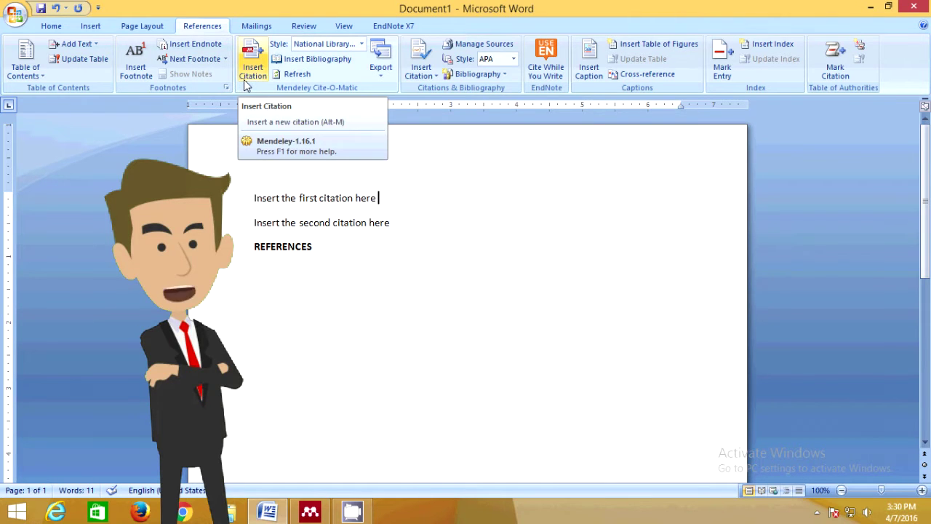
Step: Cite 'Nanoparticle Delivery of Cancer Drugs' as (1) after the first placeholder sentence
{"action": "left_click", "coordinate": [243, 80]}
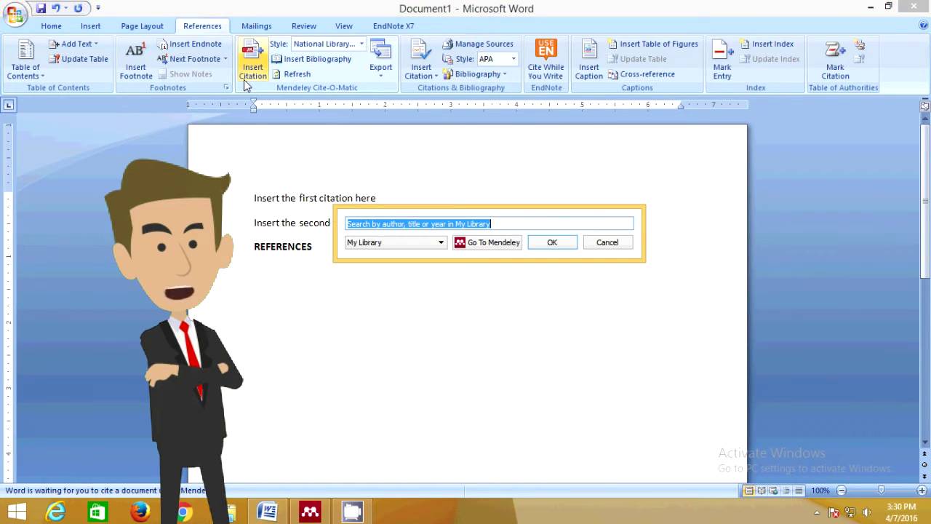
{"action": "left_click", "coordinate": [487, 246]}
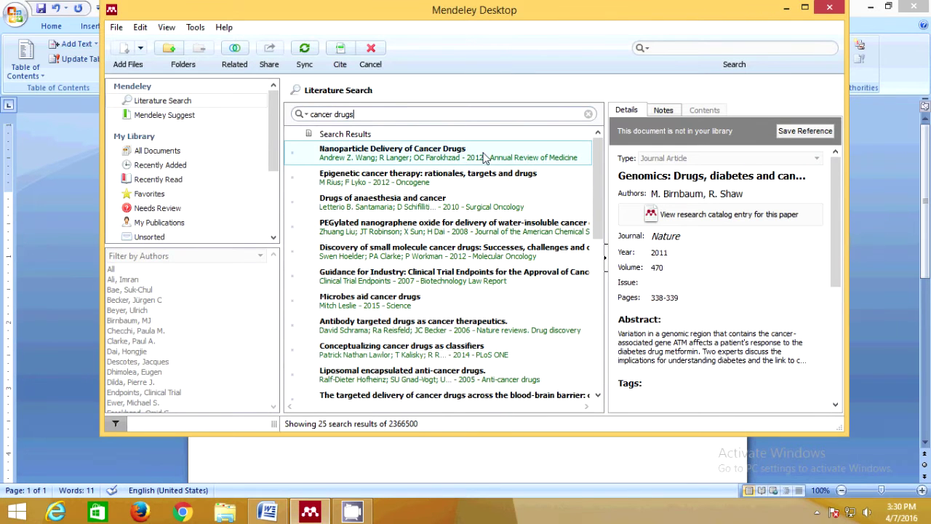
{"action": "left_click", "coordinate": [538, 159]}
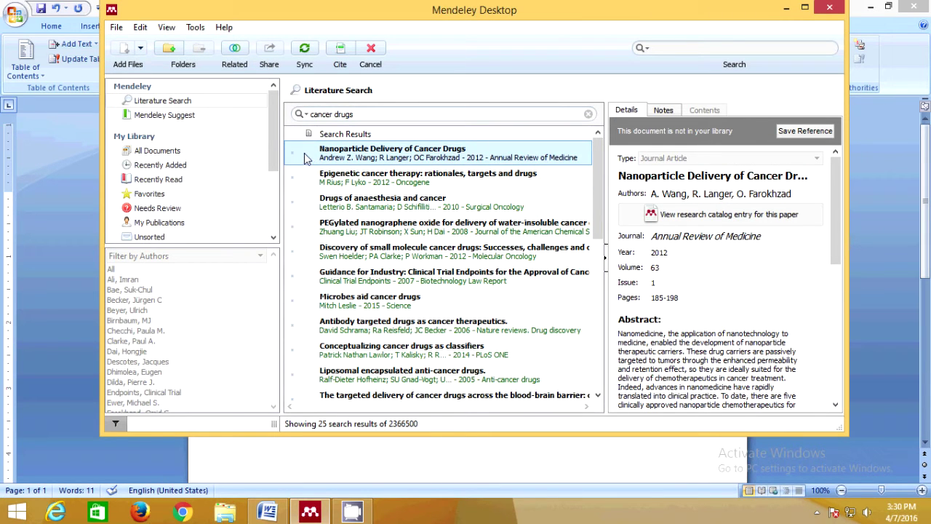
{"action": "left_click", "coordinate": [335, 48]}
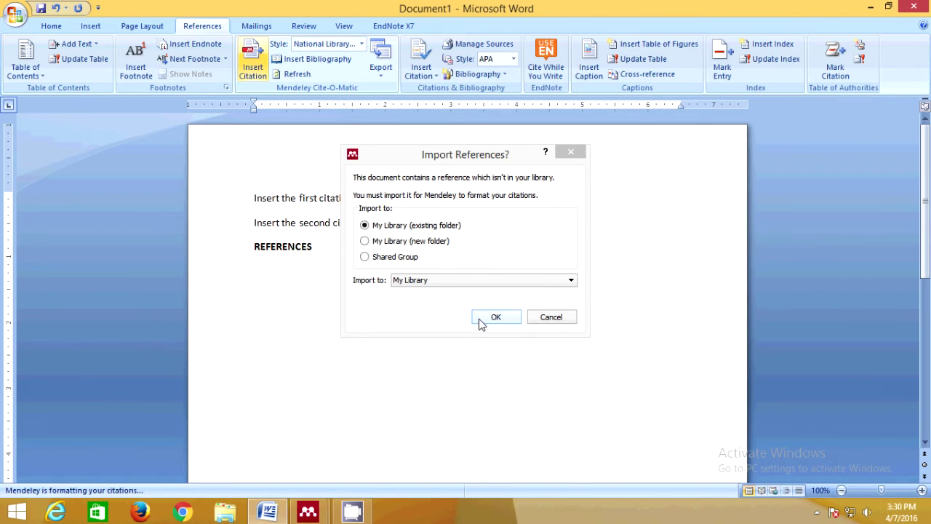
{"action": "left_click", "coordinate": [480, 323]}
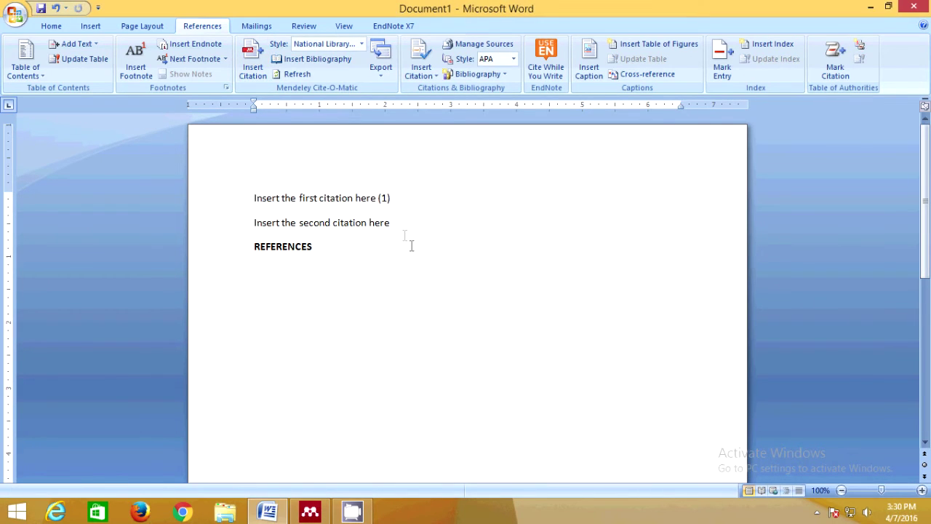
{"action": "left_click", "coordinate": [393, 223]}
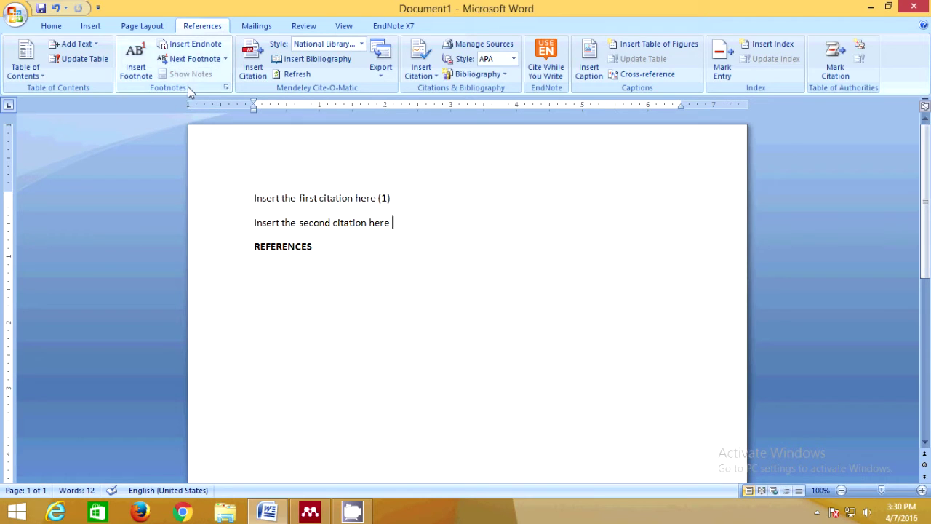
Step: Cite 'Genomics: Drugs, diabetes and cancer' as (2) after the second placeholder sentence
{"action": "left_click", "coordinate": [240, 66]}
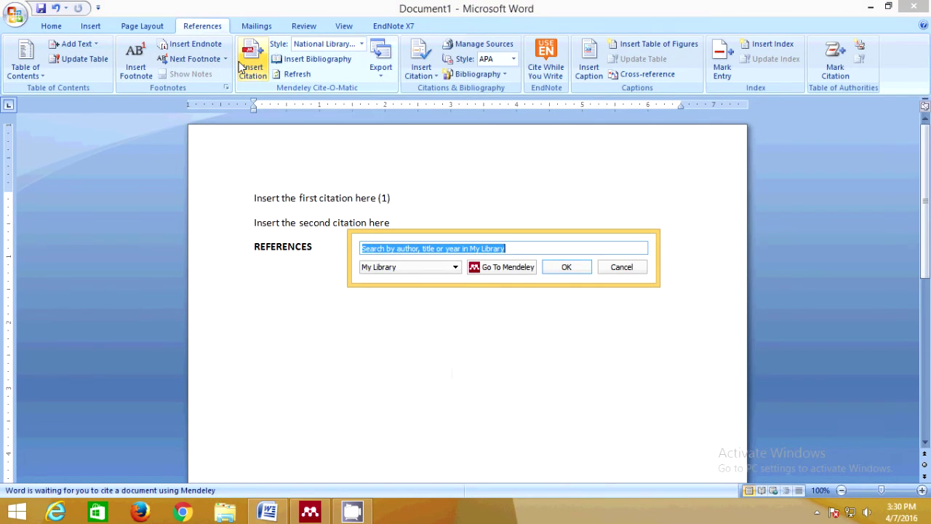
{"action": "left_click", "coordinate": [507, 271]}
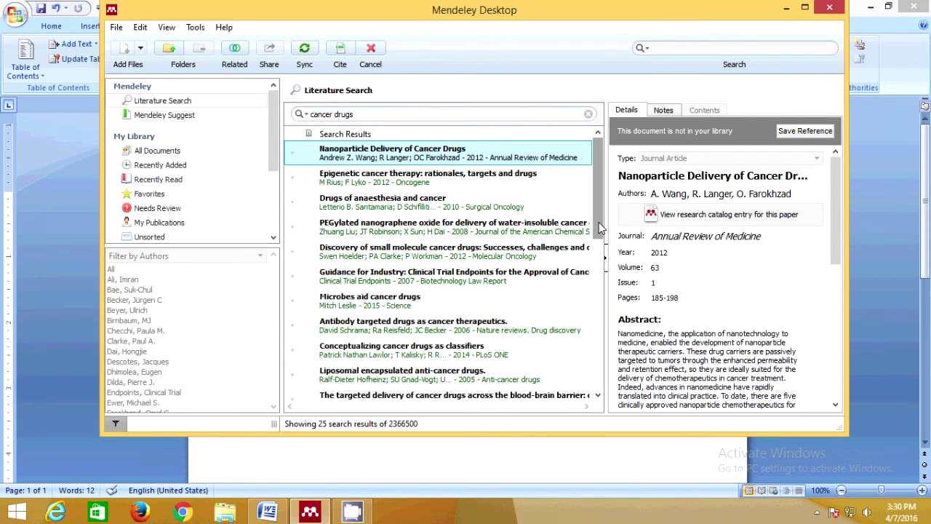
{"action": "left_click_drag", "start_coordinate": [601, 229], "coordinate": [613, 323]}
{"action": "left_click", "coordinate": [501, 343]}
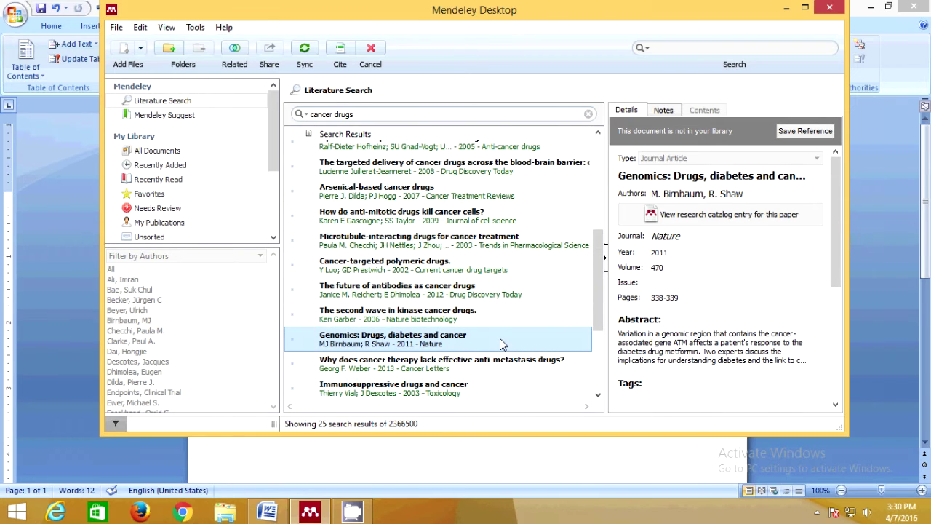
{"action": "left_click", "coordinate": [333, 53]}
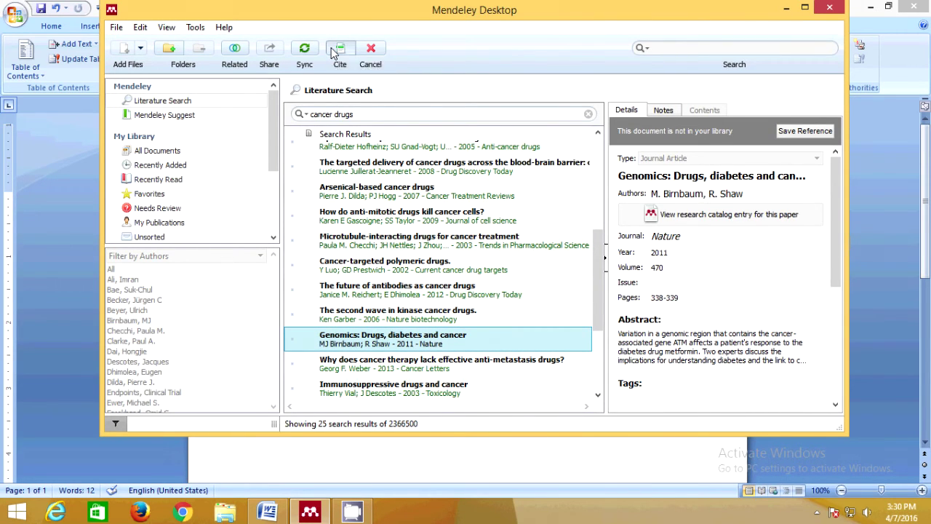
{"action": "left_click", "coordinate": [483, 320]}
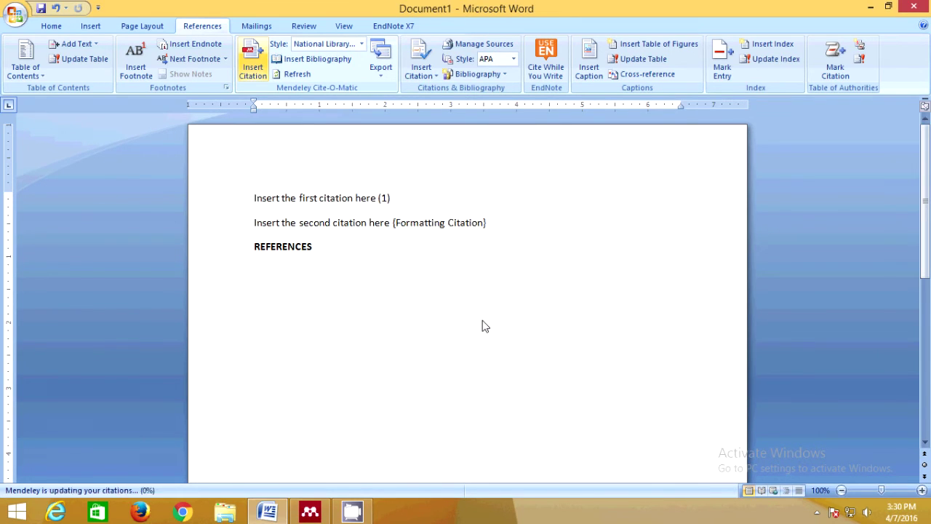
{"action": "left_click", "coordinate": [258, 267]}
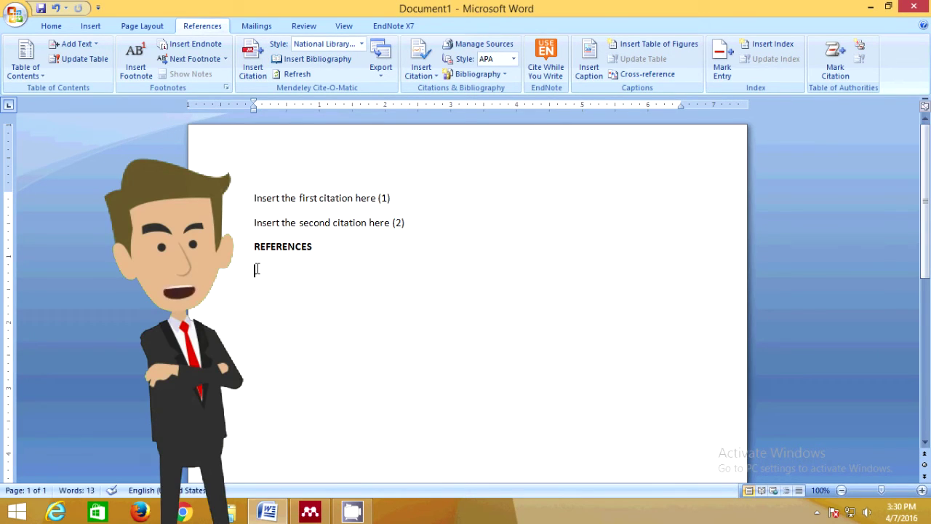
Step: Insert the bibliography listing Wang et al. 2012 and Birnbaum & Shaw 2011 under REFERENCES
{"action": "left_click", "coordinate": [324, 65]}
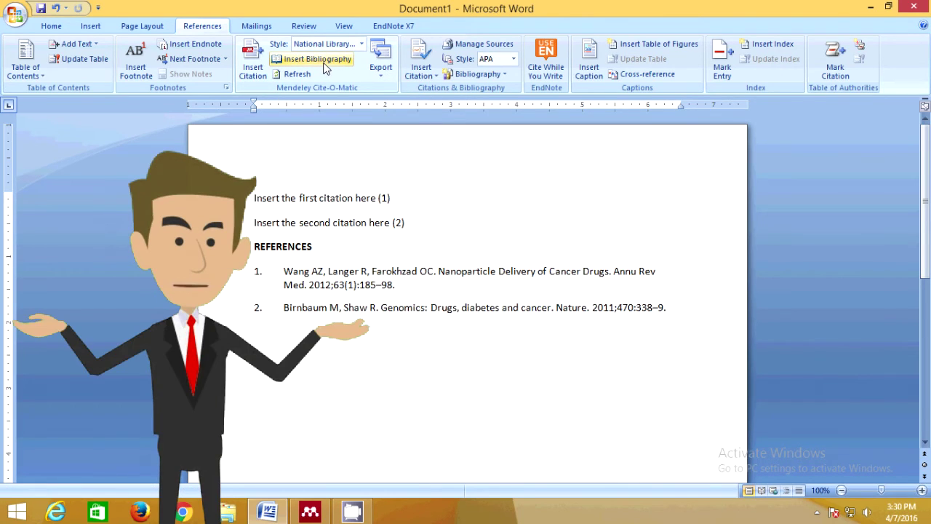